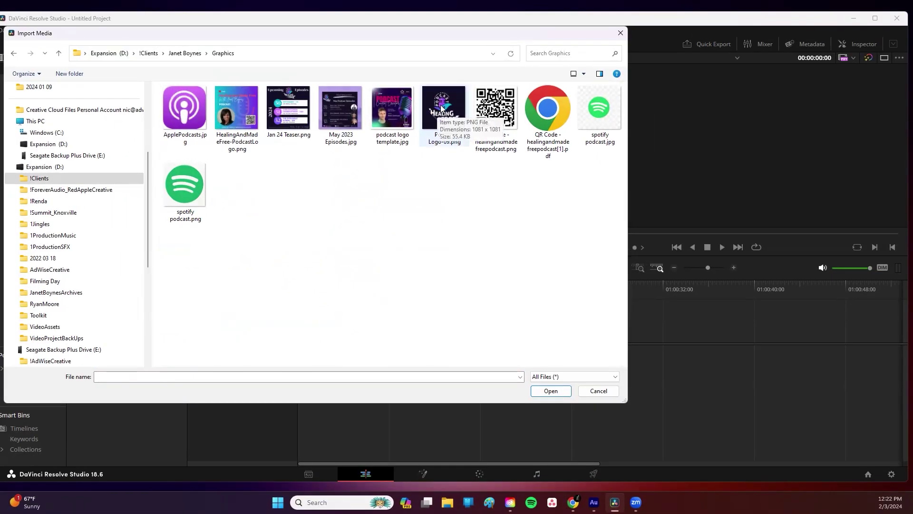
# Import Podcast Logo-09.png plus the JBM-Podcast intro and outro WAVs from Intro-Outro into the media pool
pyautogui.doubleClick(441, 108)
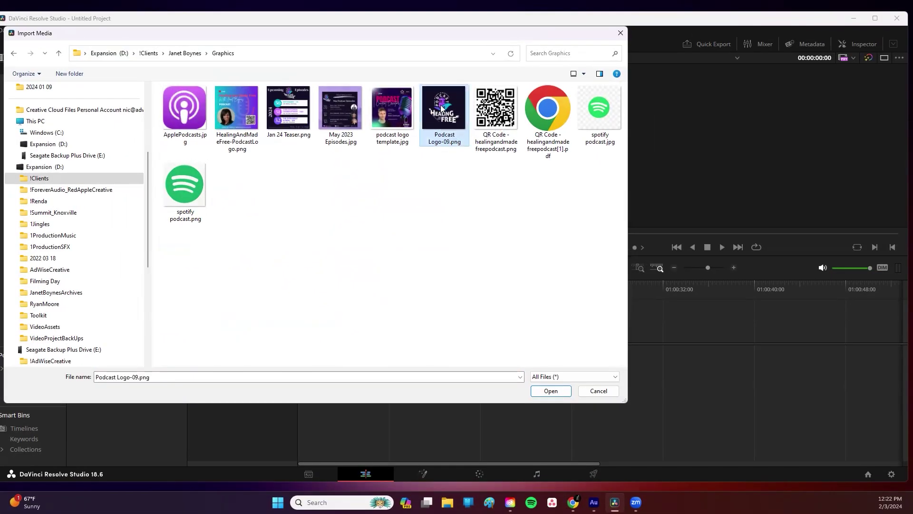
pyautogui.rightClick(120, 156)
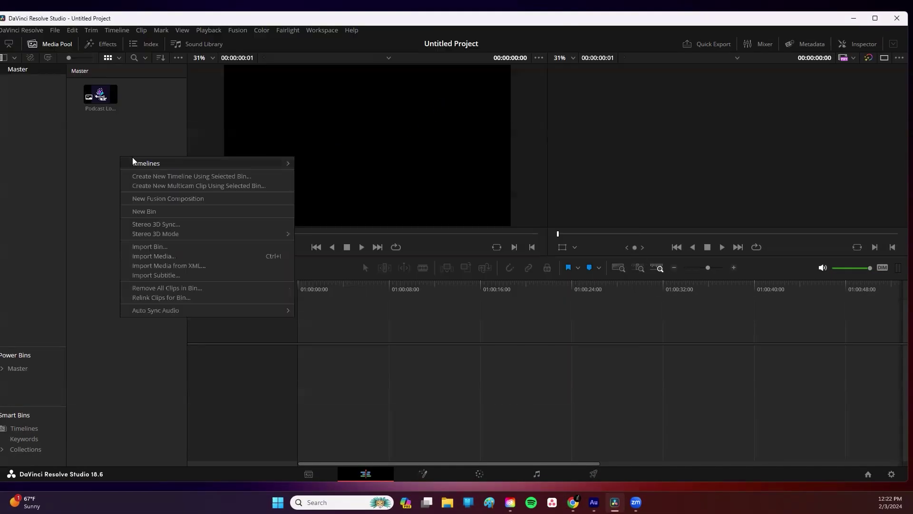
pyautogui.click(161, 256)
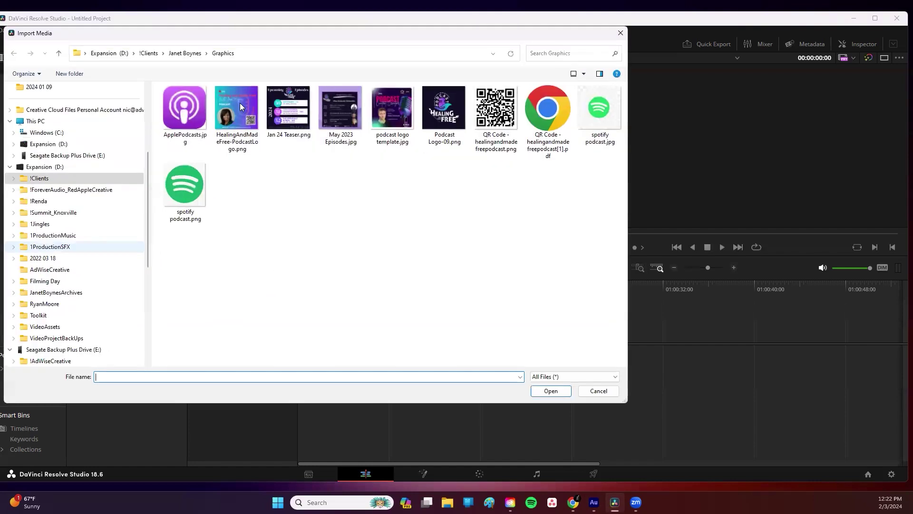
pyautogui.click(190, 60)
pyautogui.scroll(-2, 246, 264)
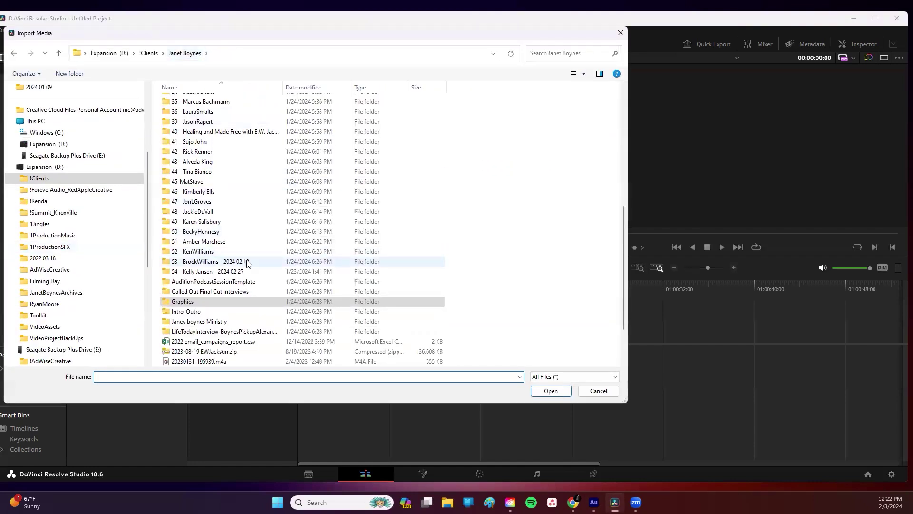
pyautogui.doubleClick(241, 310)
pyautogui.click(214, 271)
pyautogui.keyDown('ctrl'); pyautogui.click(213, 231); pyautogui.keyUp('ctrl')
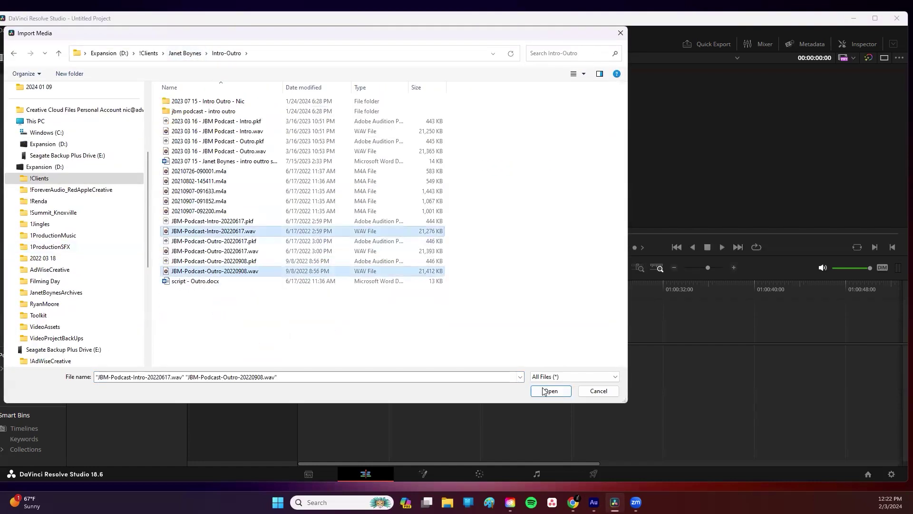
pyautogui.click(551, 391)
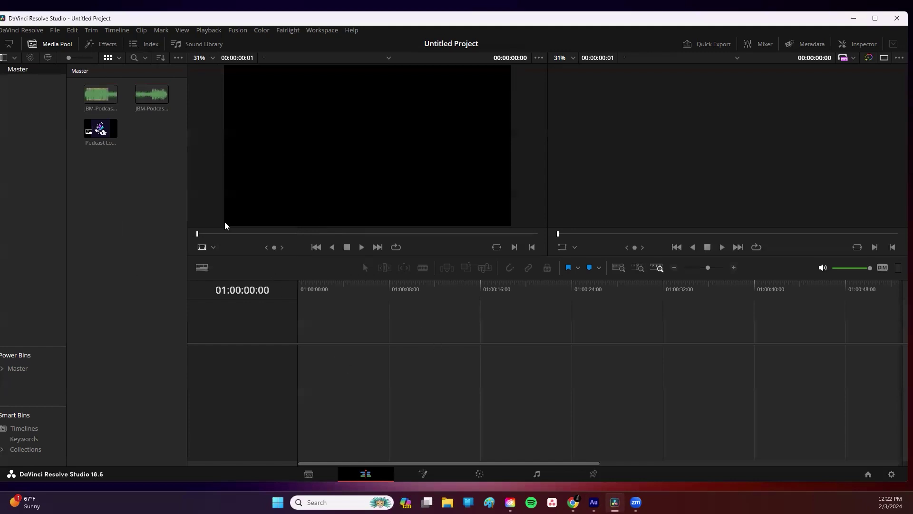
# Drag the intro WAV into a new Timeline 1, add the outro WAV after it on Audio 1, and view the full timeline
pyautogui.click(102, 94)
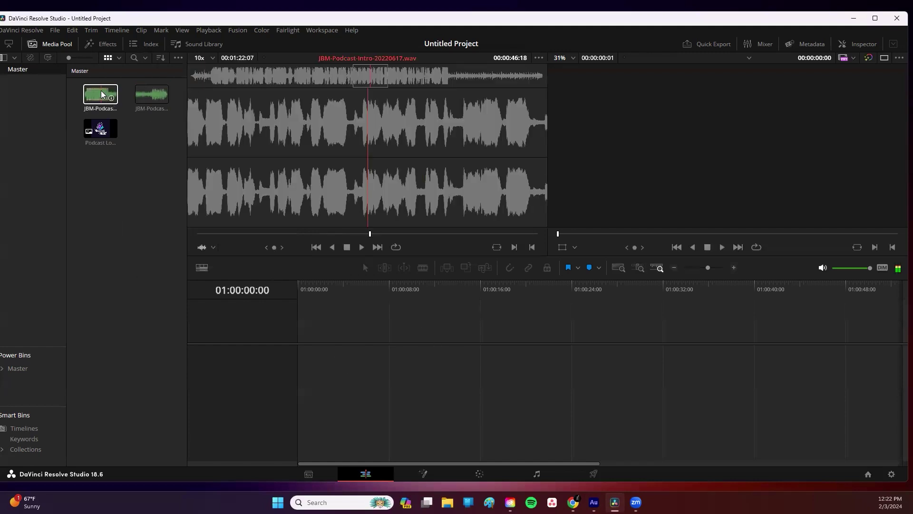
pyautogui.moveTo(101, 90); pyautogui.dragTo(304, 365)
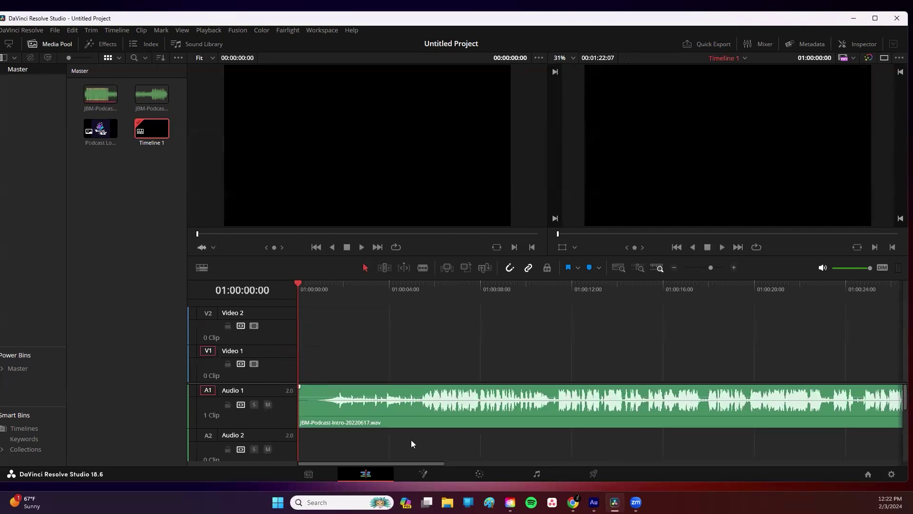
pyautogui.moveTo(408, 462); pyautogui.dragTo(819, 466)
pyautogui.moveTo(151, 94); pyautogui.dragTo(637, 371)
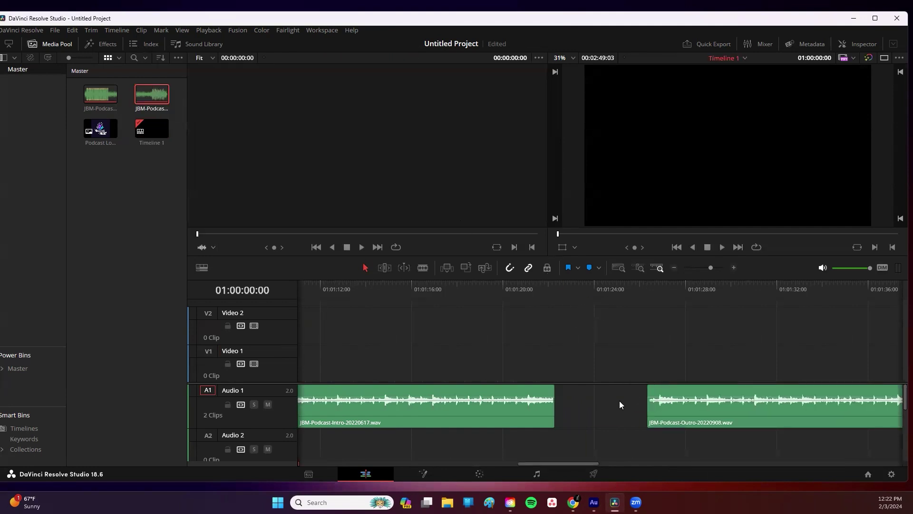
pyautogui.click(618, 267)
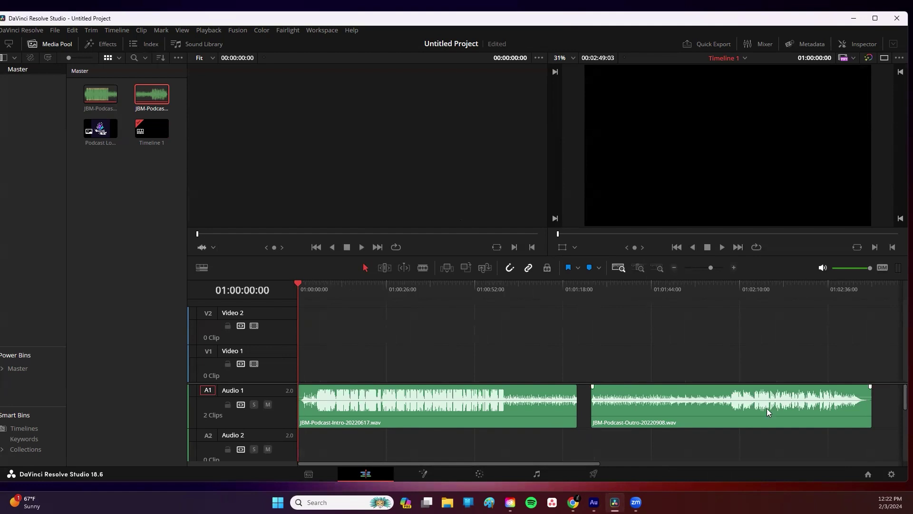
# Drag the outro WAV along Audio 1 to about 01:29:36, roughly 30 minutes after the intro
pyautogui.click(776, 416)
pyautogui.moveTo(776, 415); pyautogui.dragTo(877, 418)
pyautogui.moveTo(579, 464); pyautogui.dragTo(811, 469)
pyautogui.moveTo(349, 408); pyautogui.dragTo(824, 446)
pyautogui.moveTo(574, 461); pyautogui.dragTo(831, 462)
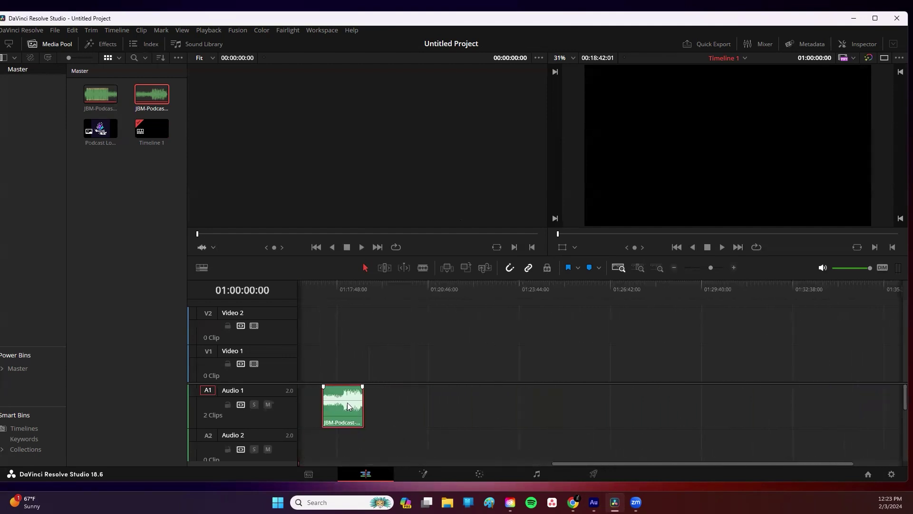
pyautogui.moveTo(350, 407); pyautogui.dragTo(729, 419)
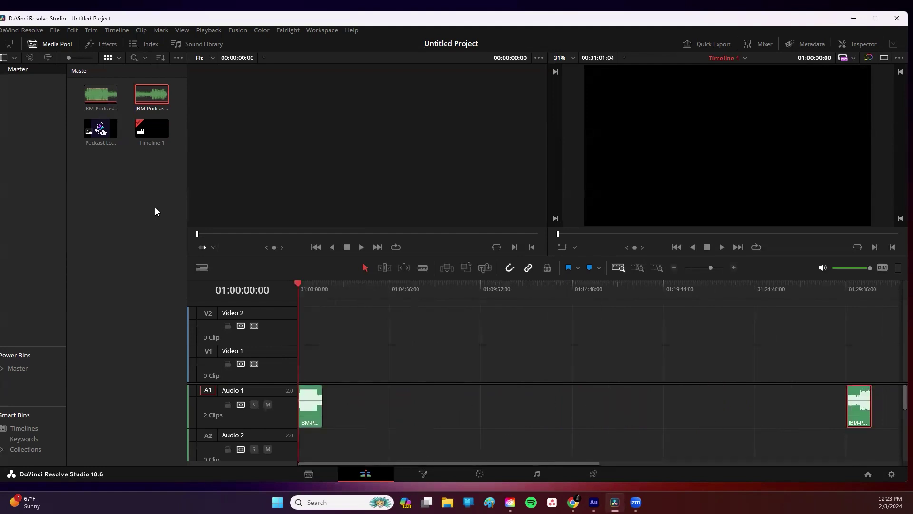
# Place Podcast Logo-09.png on Video 2 at the timeline start and extend it to about one minute
pyautogui.click(103, 197)
pyautogui.click(97, 130)
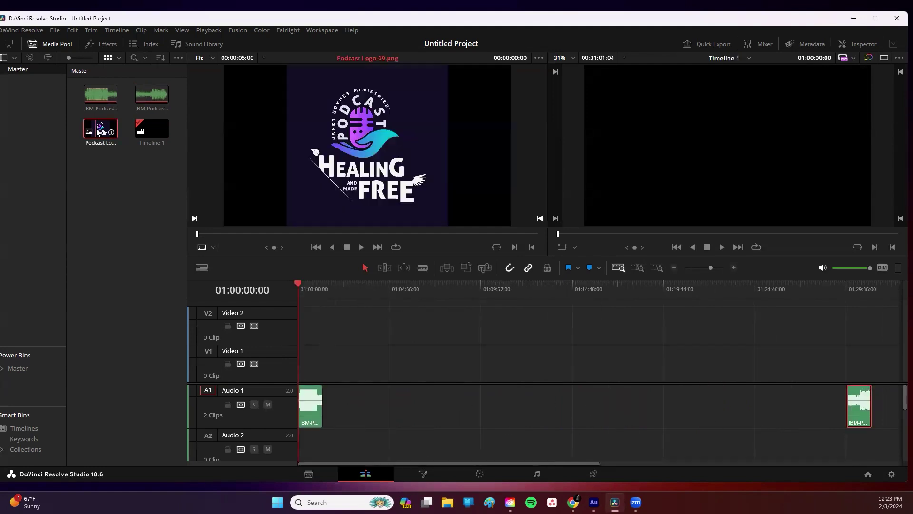
pyautogui.moveTo(96, 131); pyautogui.dragTo(321, 331)
pyautogui.click(323, 292)
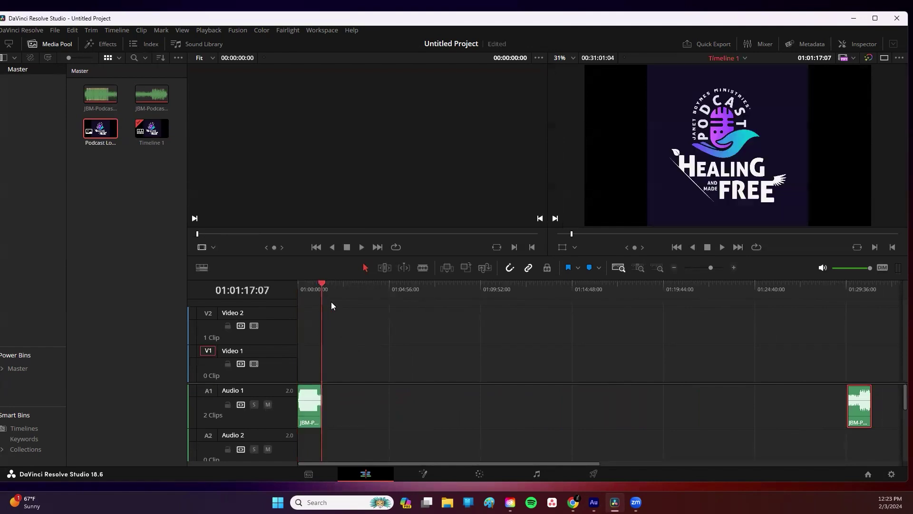
pyautogui.hotkey('shift', 'z')
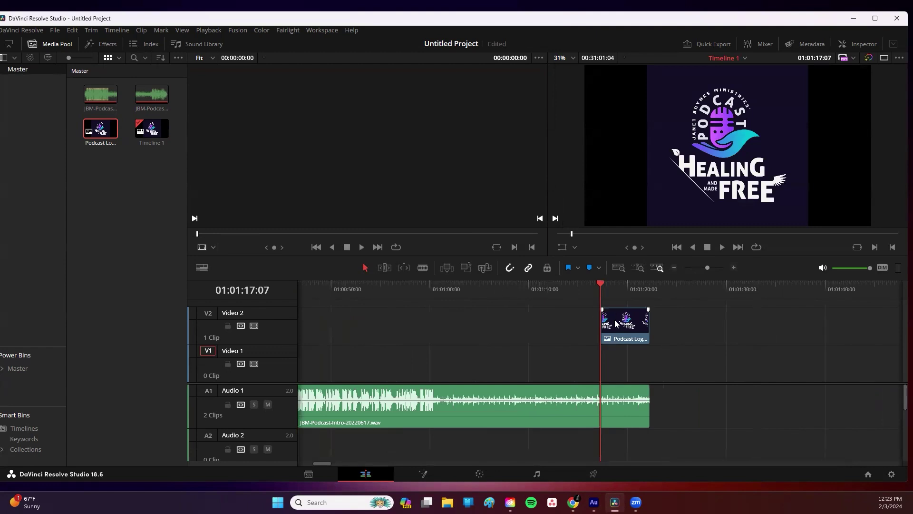
pyautogui.doubleClick(615, 321)
pyautogui.hotkey('ctrl', 'z')
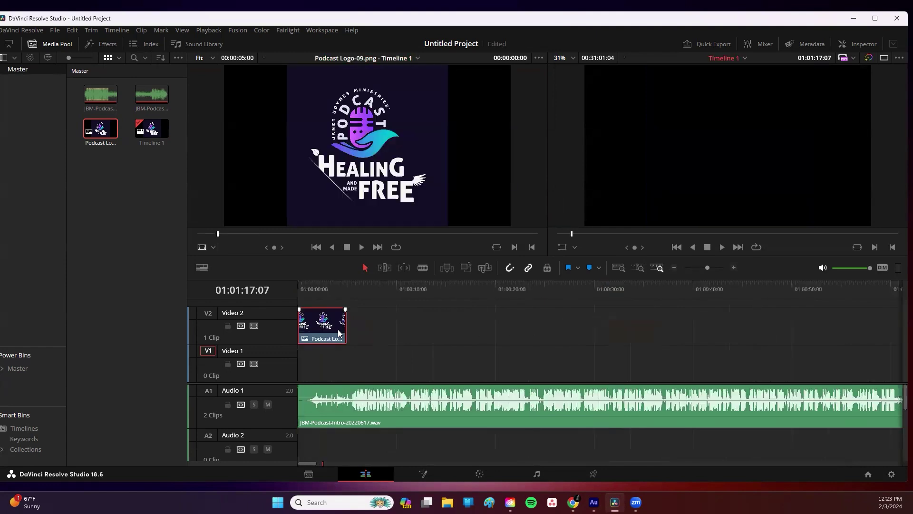
pyautogui.moveTo(348, 330); pyautogui.dragTo(580, 329)
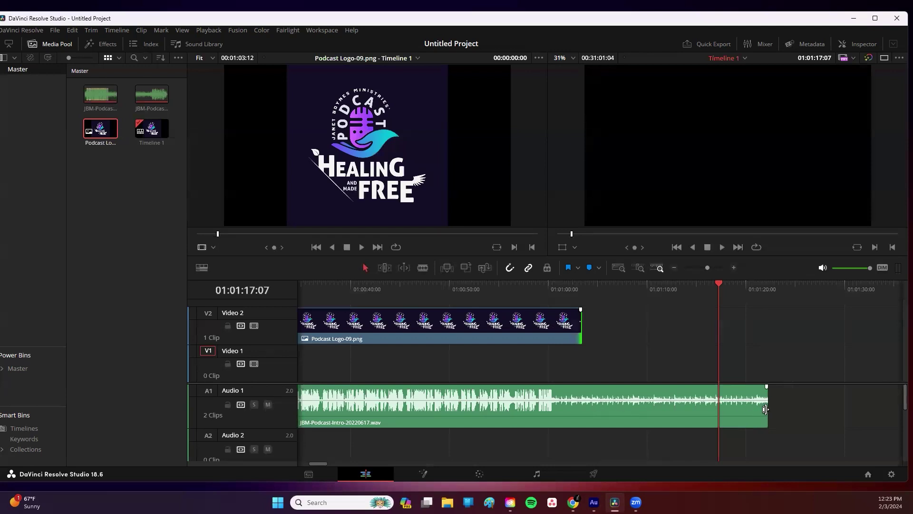
# Shorten the intro music's end and trim the logo to end at 01:01:00:00
pyautogui.moveTo(766, 410); pyautogui.dragTo(590, 415)
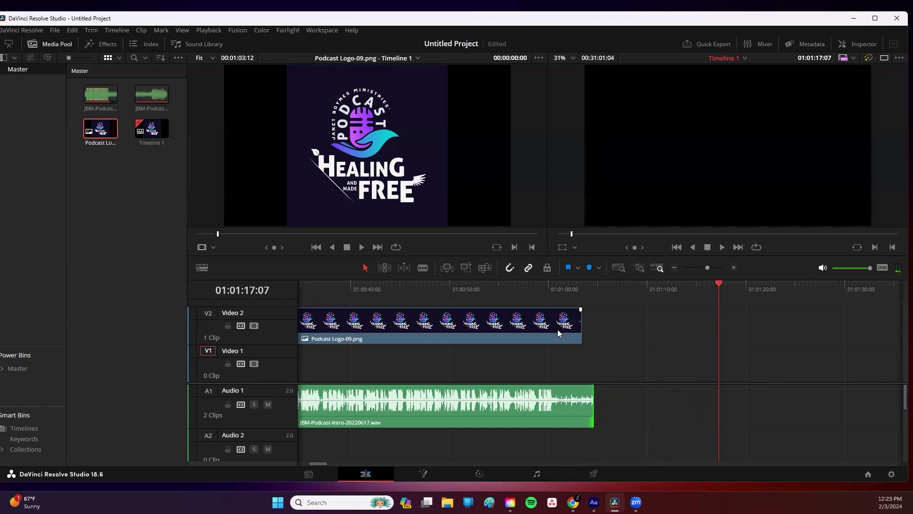
pyautogui.moveTo(577, 326); pyautogui.dragTo(552, 328)
pyautogui.click(554, 290)
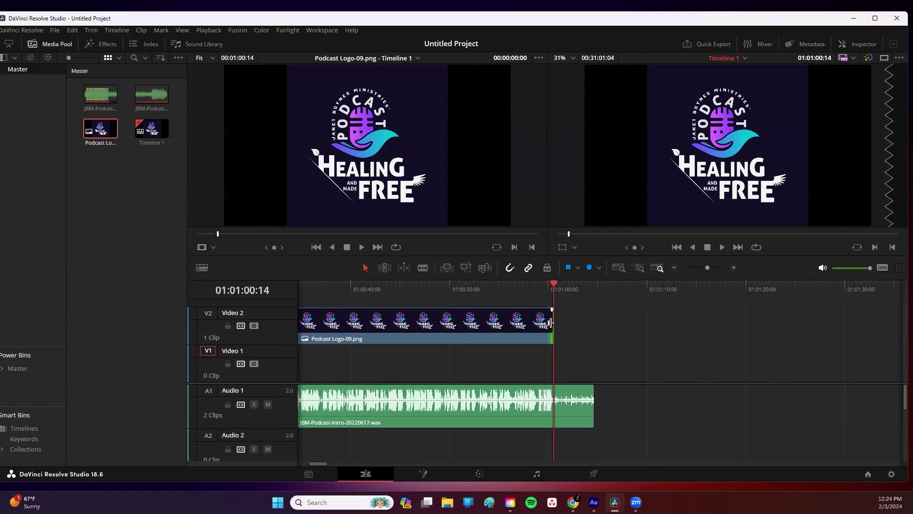
pyautogui.click(117, 185)
# Widen the Effects library panels and show the Toolbox Titles templates such as Left, Middle and Right Lower Third
pyautogui.press('q')
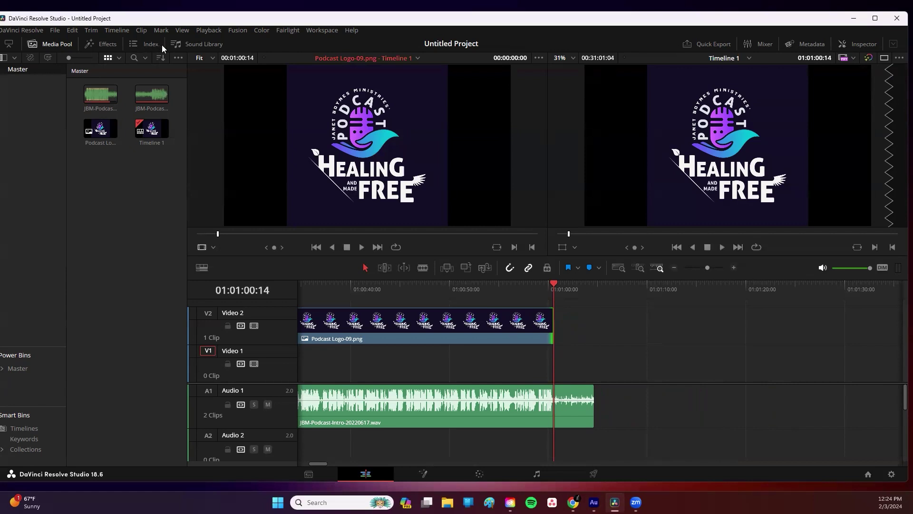
pyautogui.click(102, 43)
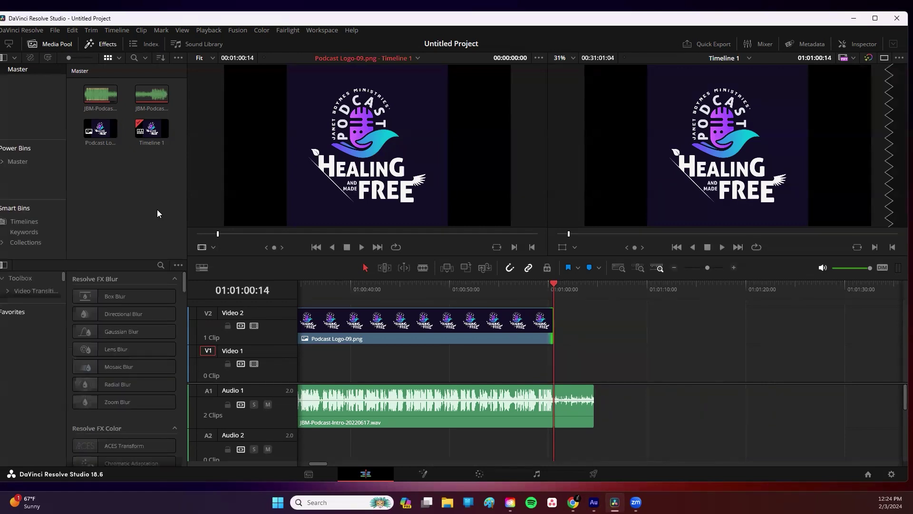
pyautogui.moveTo(185, 253); pyautogui.dragTo(265, 253)
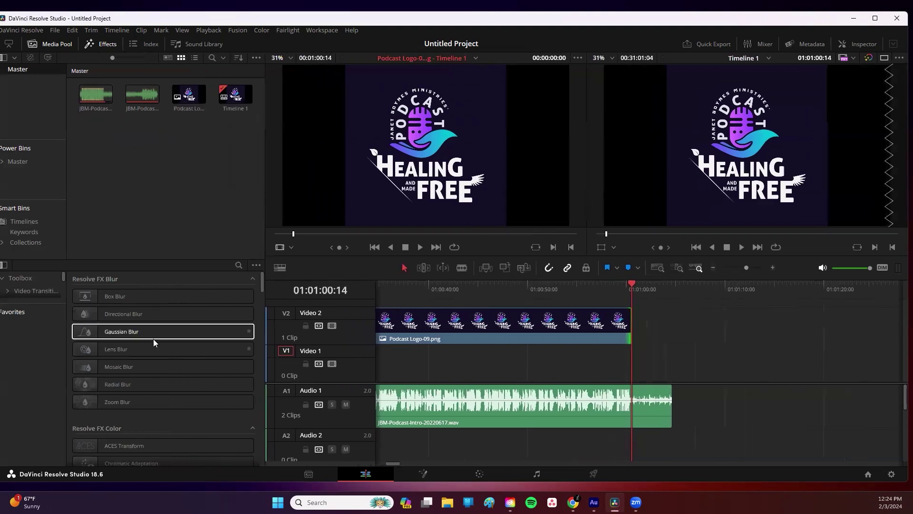
pyautogui.moveTo(66, 340); pyautogui.dragTo(98, 341)
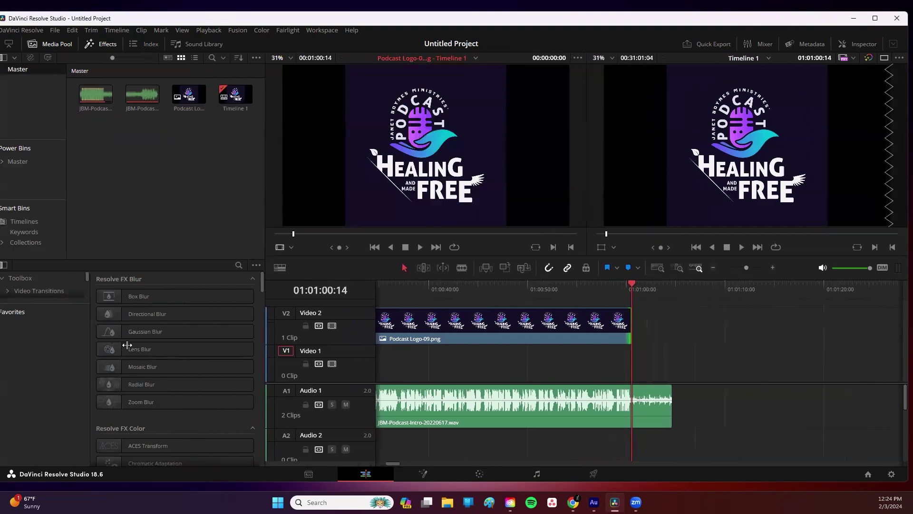
pyautogui.click(40, 292)
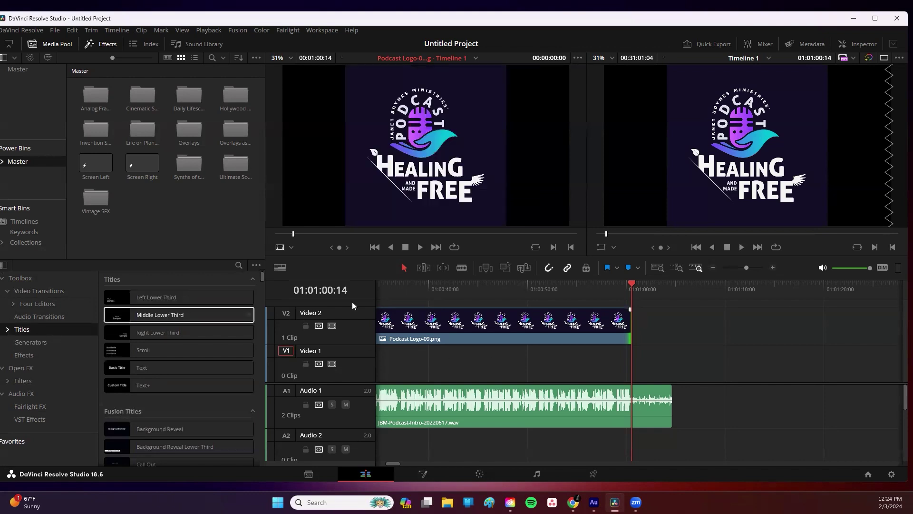
# Add a Left Lower Third on Video 3 and a Right Lower Third on Video 4 after the logo
pyautogui.moveTo(156, 297); pyautogui.dragTo(630, 325)
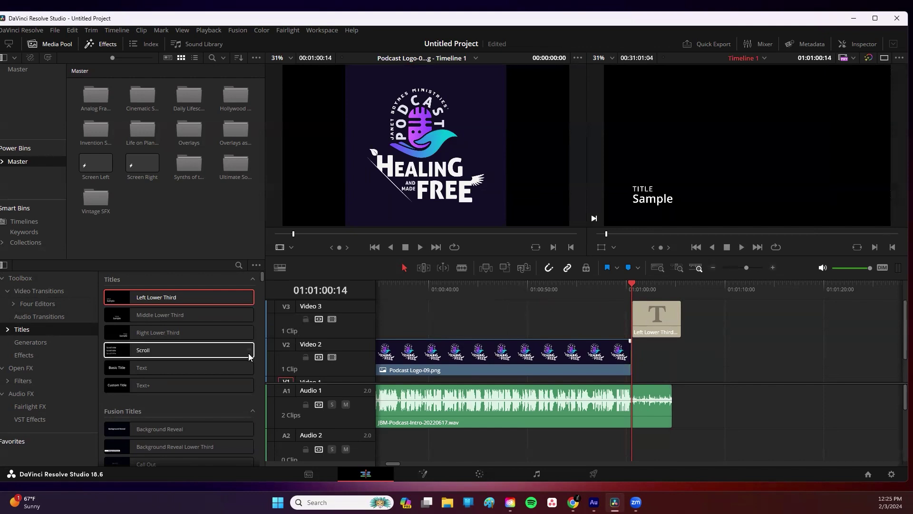
pyautogui.moveTo(198, 333); pyautogui.dragTo(727, 317)
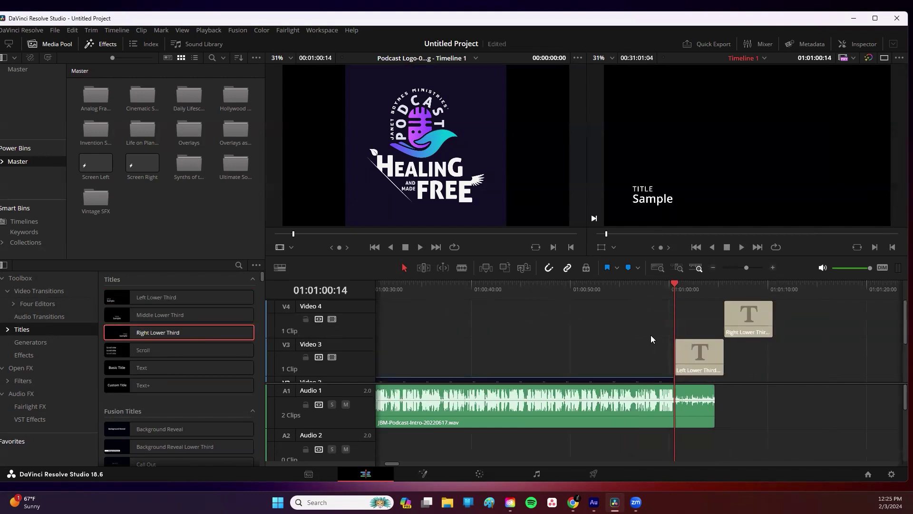
pyautogui.scroll(-2, 674, 316)
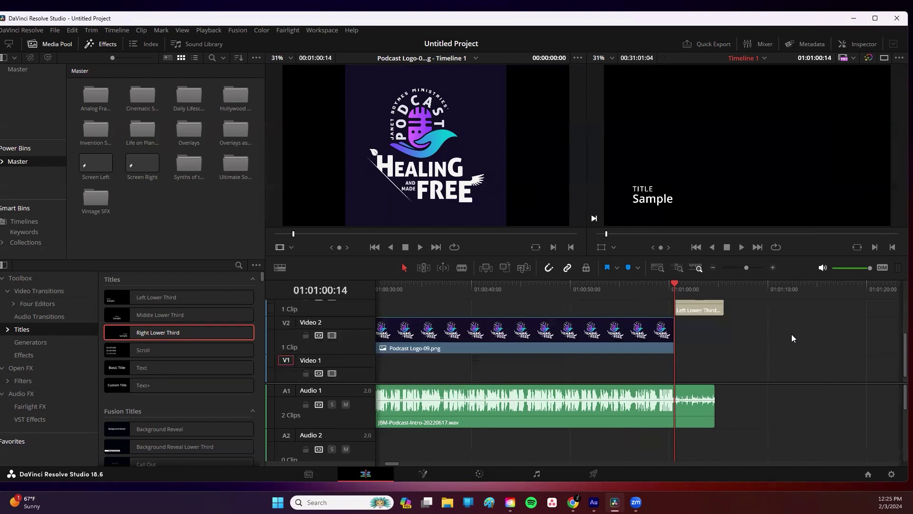
pyautogui.scroll(1, 768, 350)
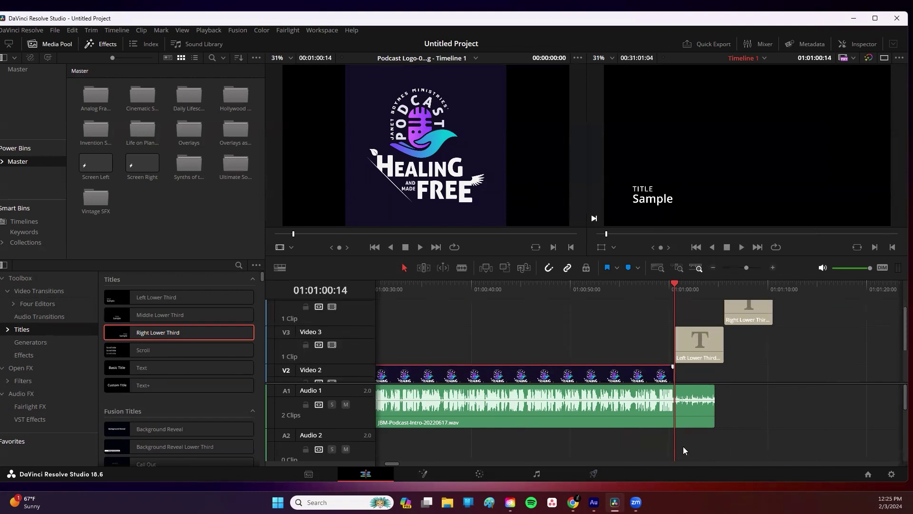
pyautogui.scroll(-3, 802, 390)
pyautogui.scroll(1, 801, 380)
pyautogui.scroll(-5, 801, 350)
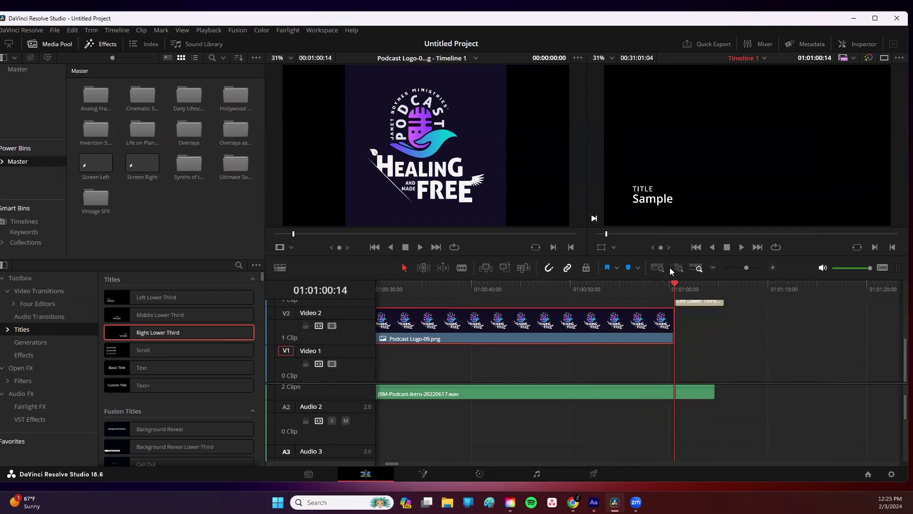
# Move the second Podcast Logo-09.png clip over the outro music on Video 2 and trim its end to fit
pyautogui.click(656, 267)
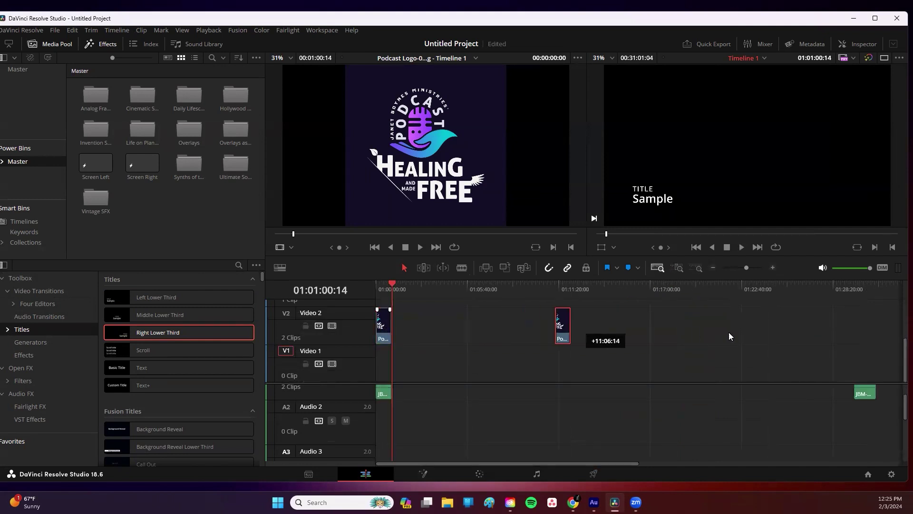
pyautogui.moveTo(731, 337); pyautogui.dragTo(860, 343)
pyautogui.scroll(2, 866, 387)
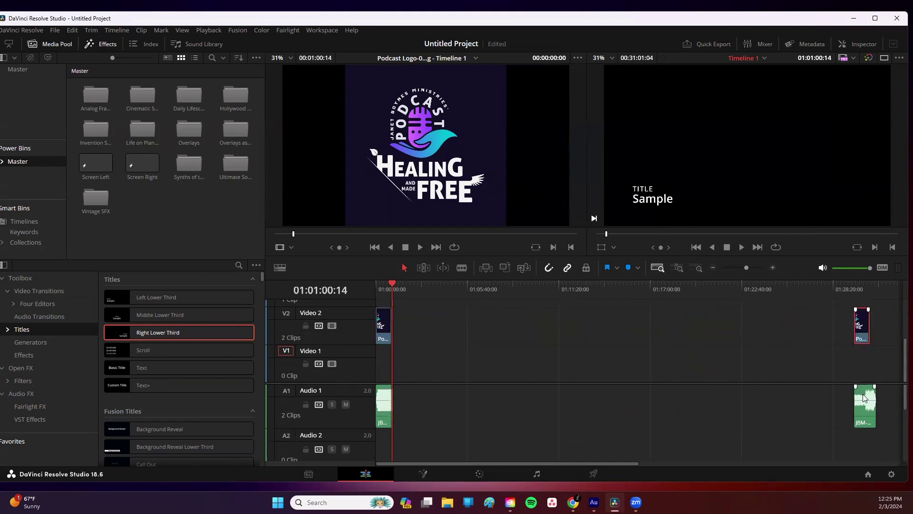
pyautogui.click(866, 354)
pyautogui.click(863, 290)
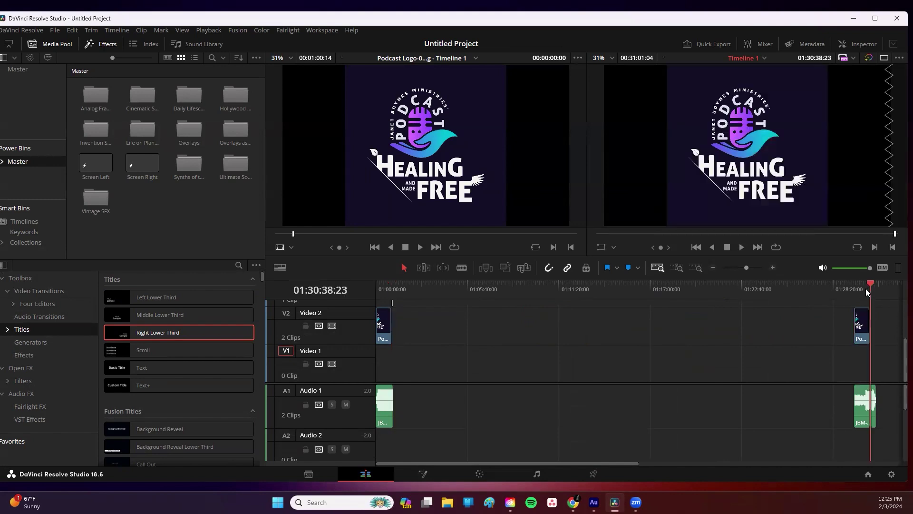
pyautogui.hotkey('ctrl', '=')
pyautogui.hotkey('ctrl', '=')
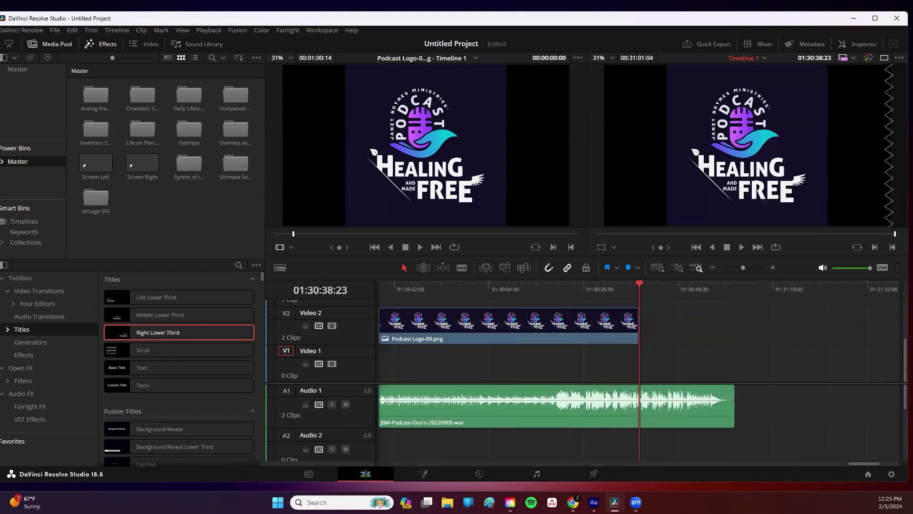
pyautogui.moveTo(435, 326); pyautogui.dragTo(589, 324)
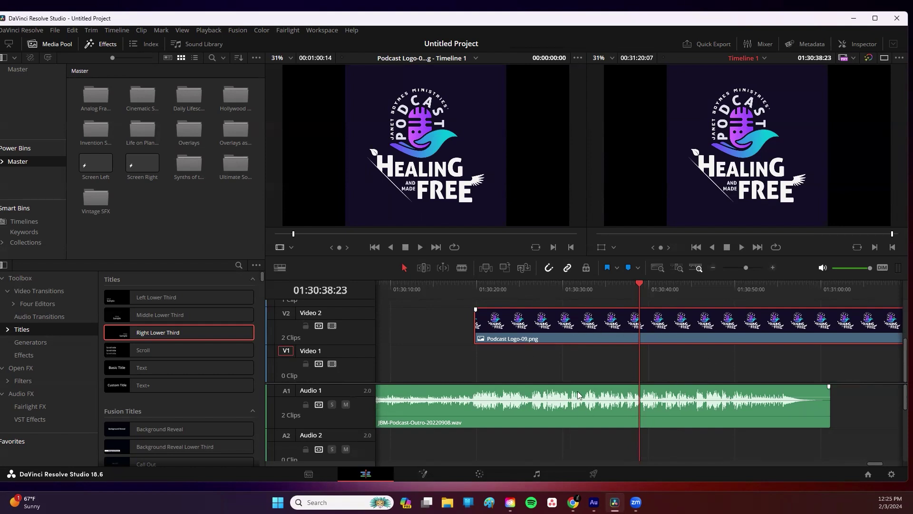
pyautogui.moveTo(873, 465); pyautogui.dragTo(878, 464)
pyautogui.moveTo(837, 326); pyautogui.dragTo(657, 328)
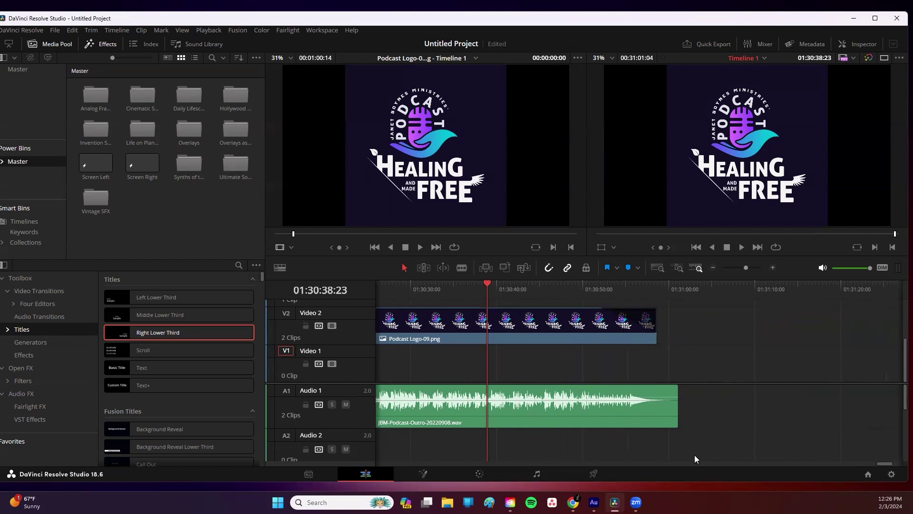
pyautogui.moveTo(876, 461)
pyautogui.mouseDown()
pyautogui.moveTo(853, 461)
pyautogui.moveTo(874, 458)
pyautogui.mouseUp()
# Place a Middle Lower Third on Video 3 and stretch it to span the closing logo
pyautogui.scroll(2, 762, 371)
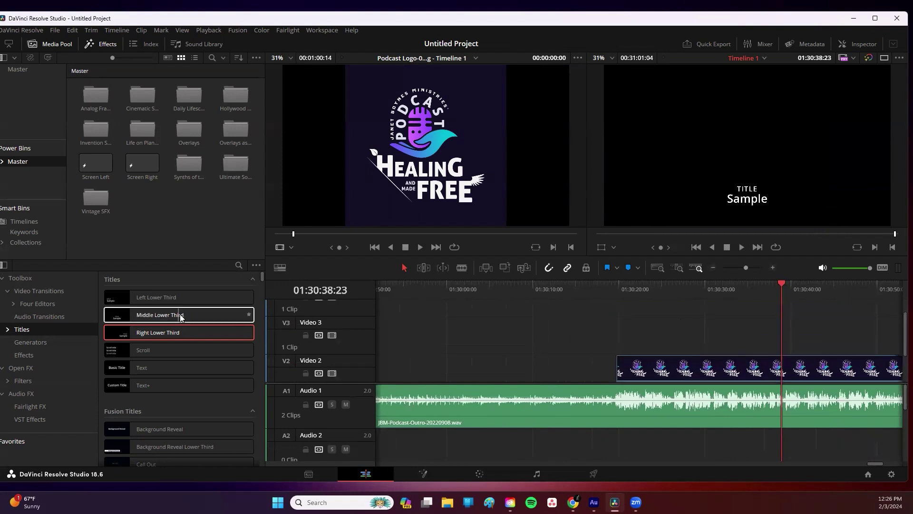
pyautogui.moveTo(177, 316); pyautogui.dragTo(621, 329)
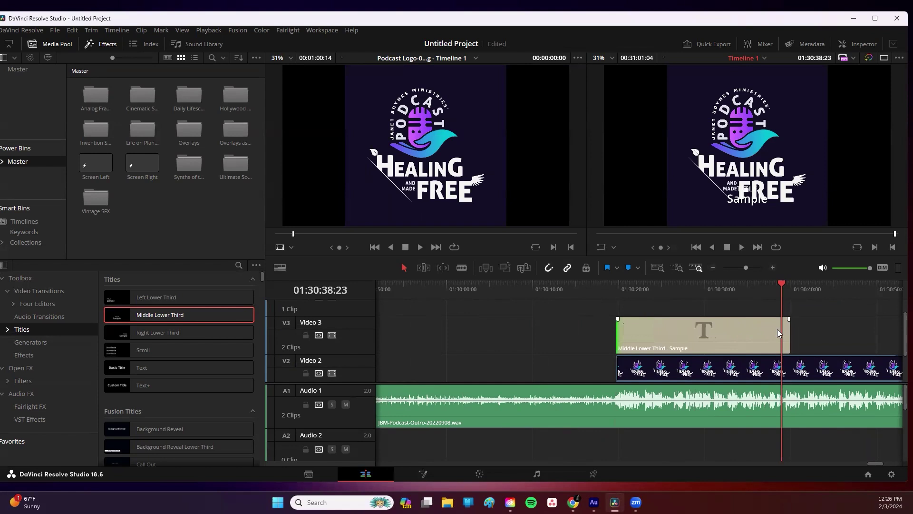
pyautogui.moveTo(790, 333); pyautogui.dragTo(523, 334)
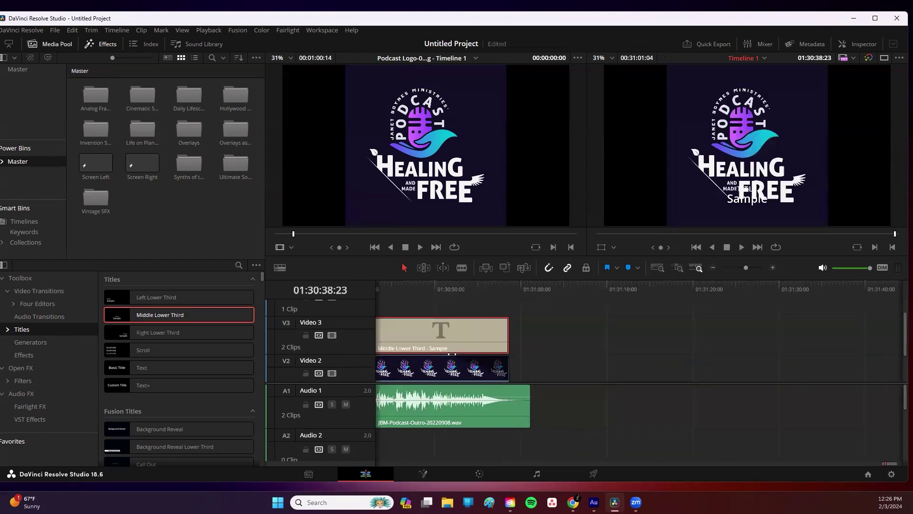
# Replace the title's placeholder text, setting its second line to 'website'
pyautogui.doubleClick(447, 328)
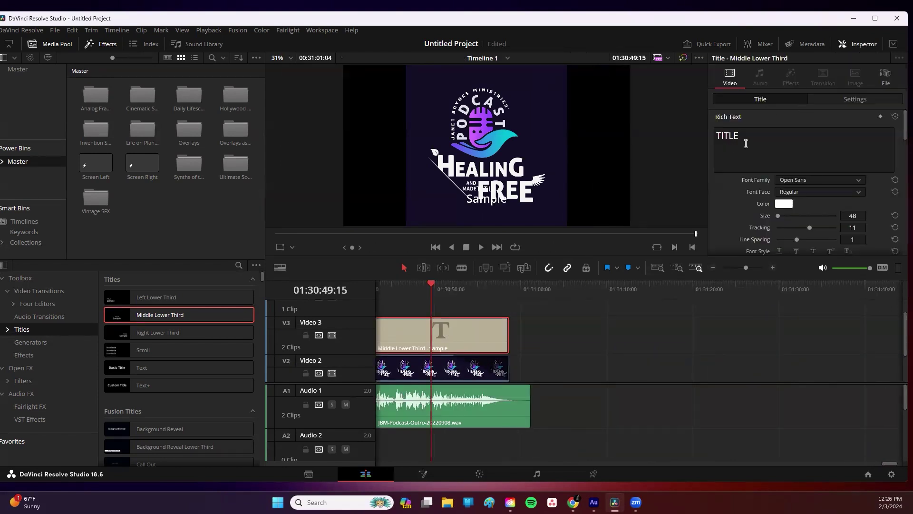
pyautogui.click(768, 142)
pyautogui.press('BackSpace')
pyautogui.press('BackSpace')
pyautogui.press('BackSpace')
pyautogui.press('BackSpace')
pyautogui.press('BackSpace')
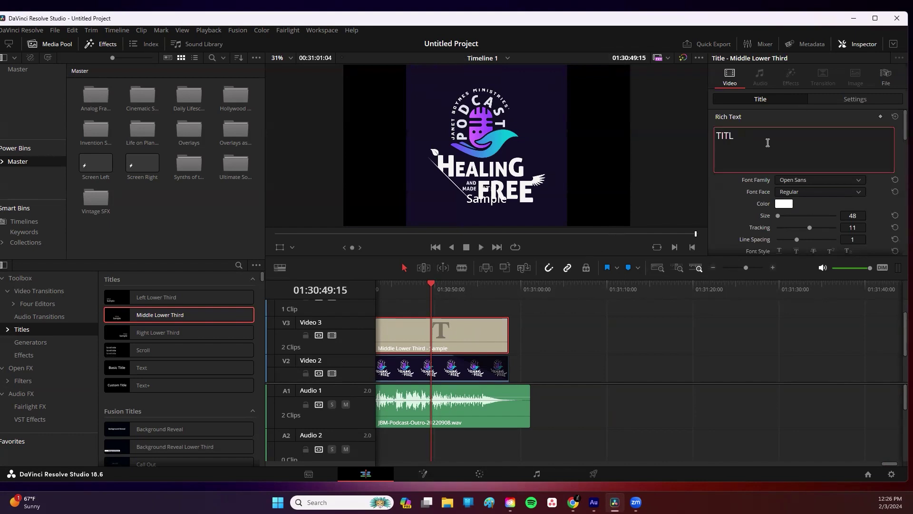
pyautogui.write('Name')
pyautogui.scroll(-3, 804, 114)
pyautogui.scroll(-4, 809, 125)
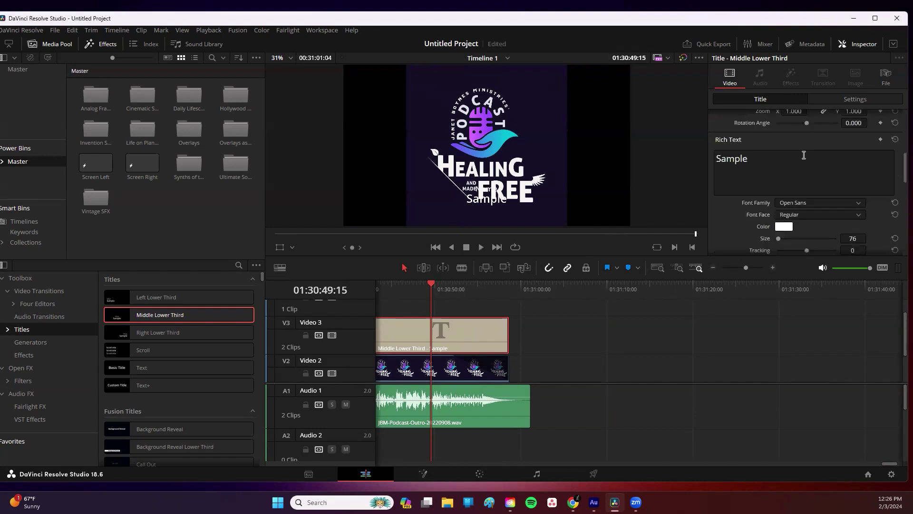
pyautogui.click(798, 169)
pyautogui.hotkey('ctrl', 'a')
pyautogui.write('website')
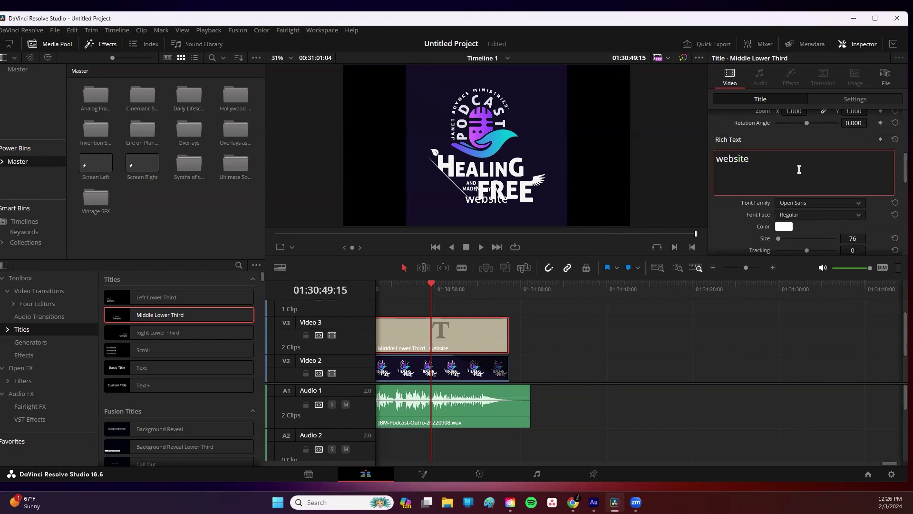
# Change the title's first line to 'email address'
pyautogui.scroll(5, 799, 169)
pyautogui.click(796, 150)
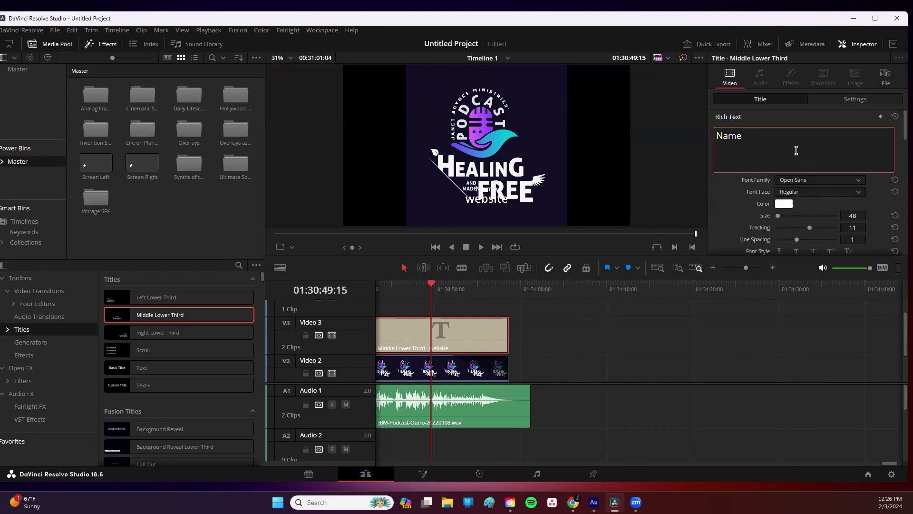
pyautogui.press('BackSpace')
pyautogui.press('BackSpace')
pyautogui.press('BackSpace')
pyautogui.press('BackSpace')
pyautogui.write('email address')
pyautogui.click(682, 197)
# Lower the closing logo's Transform Zoom so the text sits below it
pyautogui.click(894, 44)
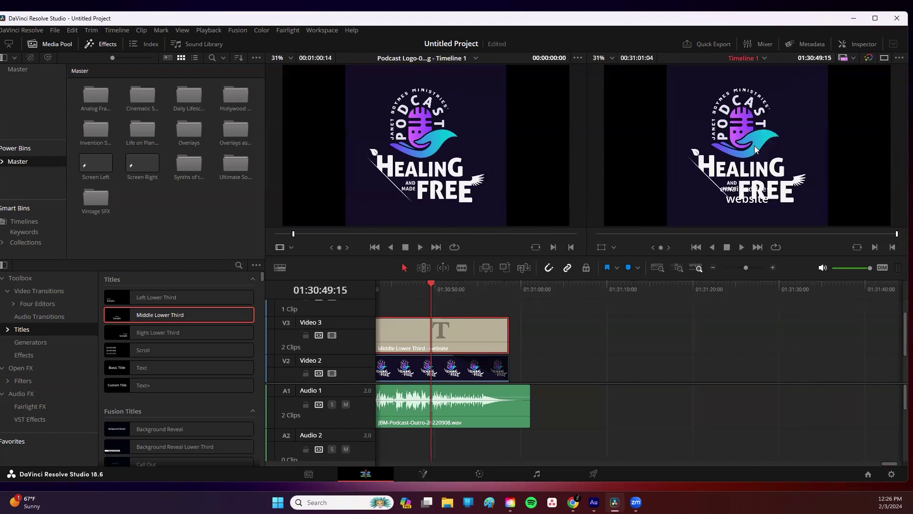
pyautogui.click(421, 373)
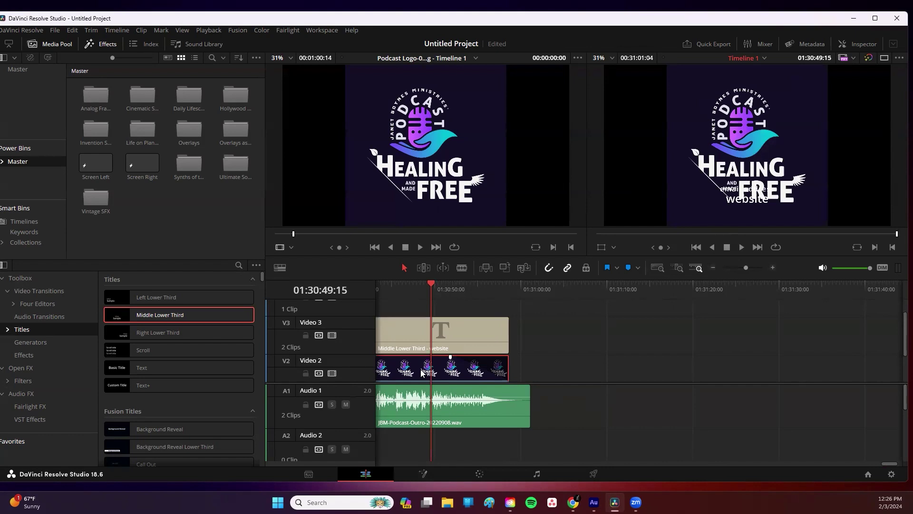
pyautogui.press('f')
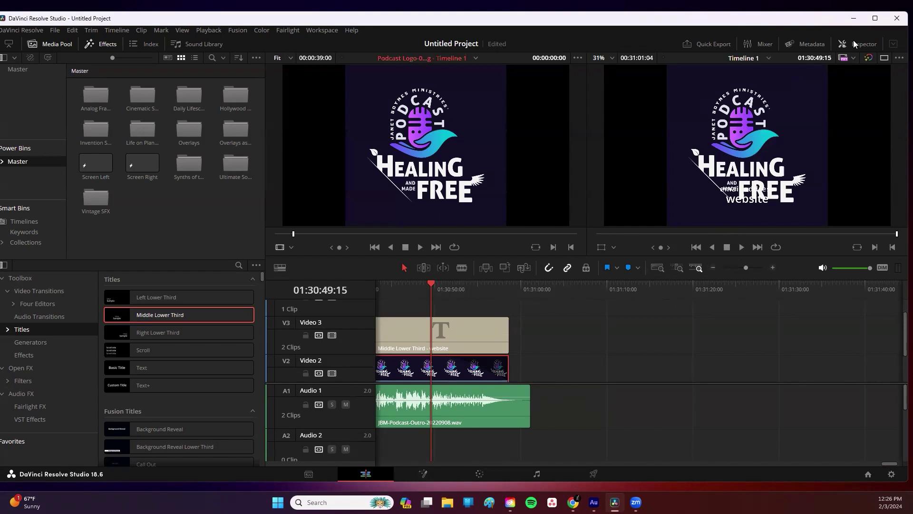
pyautogui.click(854, 43)
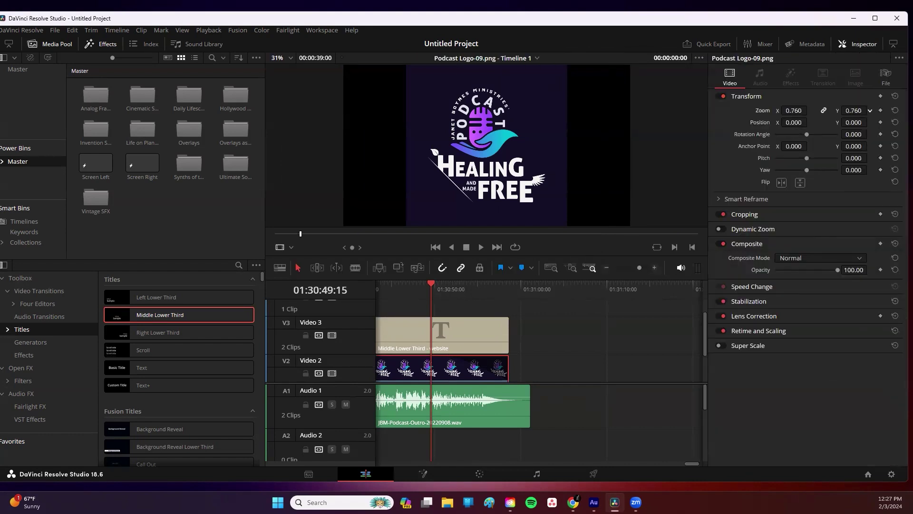
pyautogui.moveTo(793, 111); pyautogui.dragTo(769, 111)
pyautogui.click(864, 41)
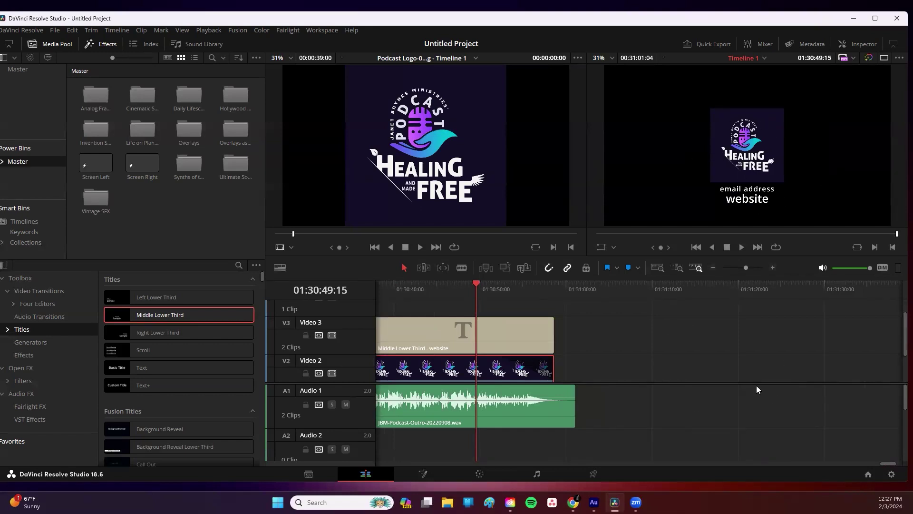
# Zoom out to the whole timeline and clear the clip selection
pyautogui.click(657, 268)
pyautogui.click(698, 348)
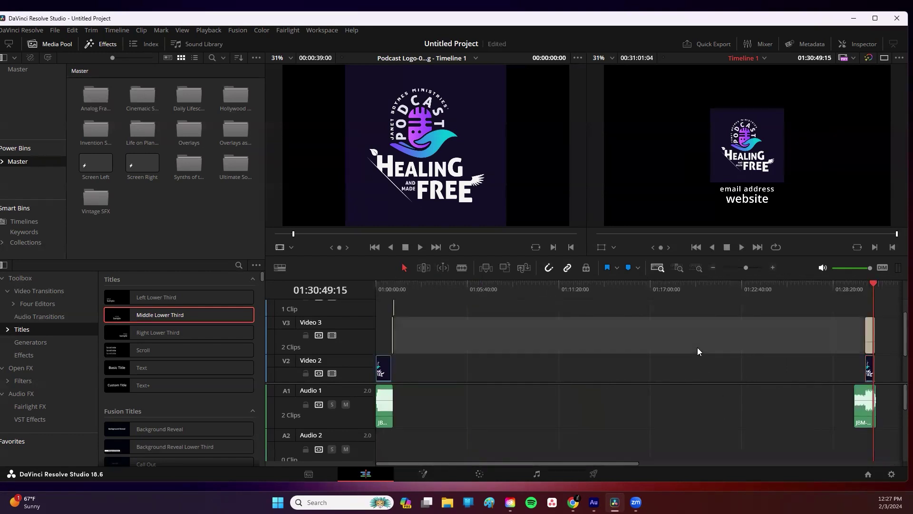
pyautogui.click(695, 414)
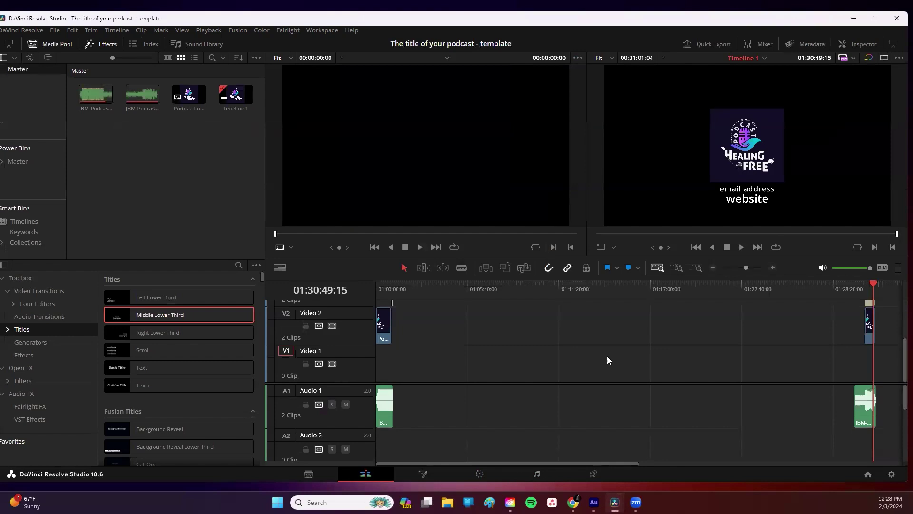
pyautogui.rightClick(158, 167)
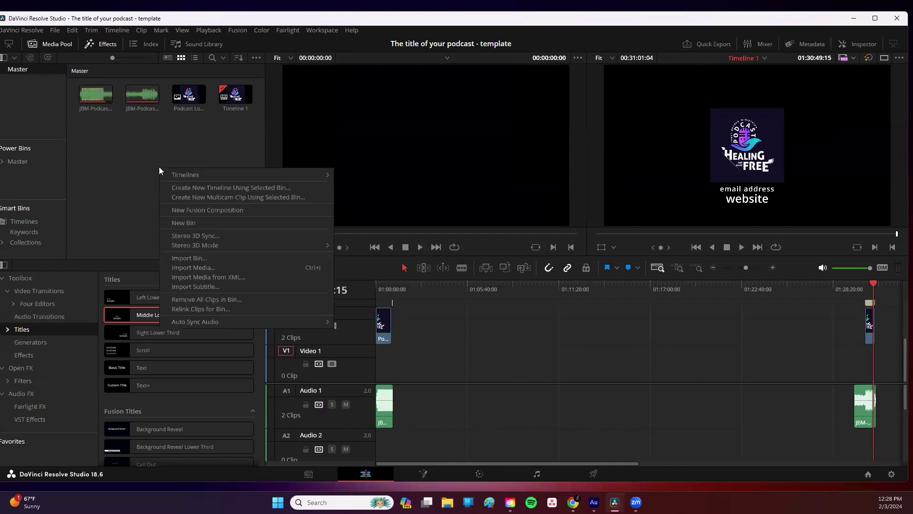
# Import video1625921727.mp4 from episode folder 53 and place it on the timeline after the intro
pyautogui.click(190, 268)
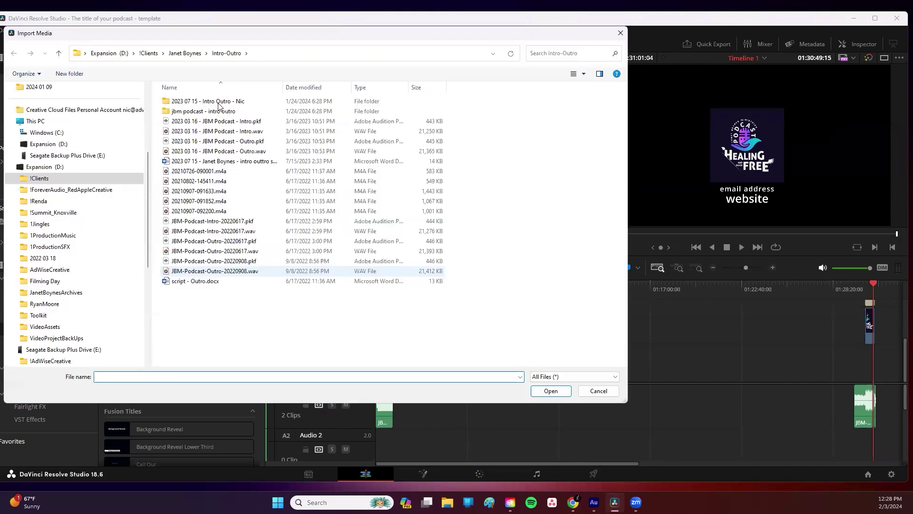
pyautogui.click(184, 53)
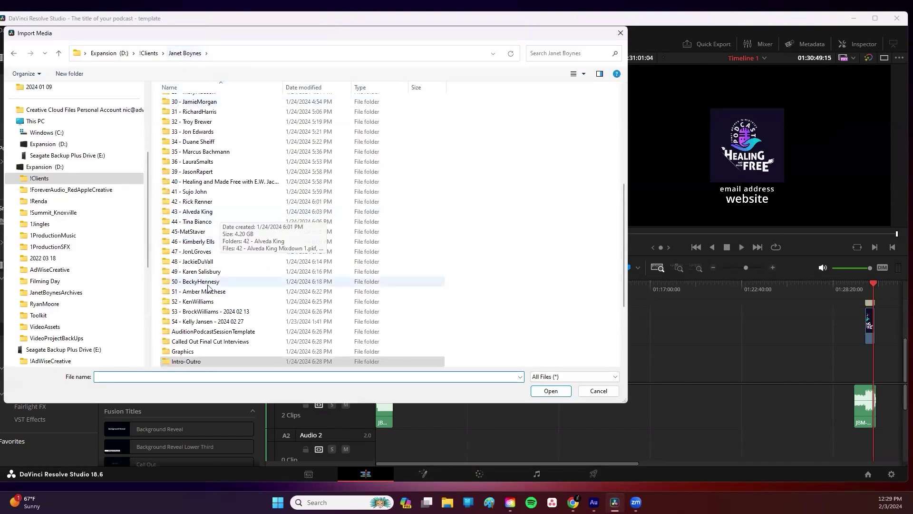
pyautogui.doubleClick(284, 271)
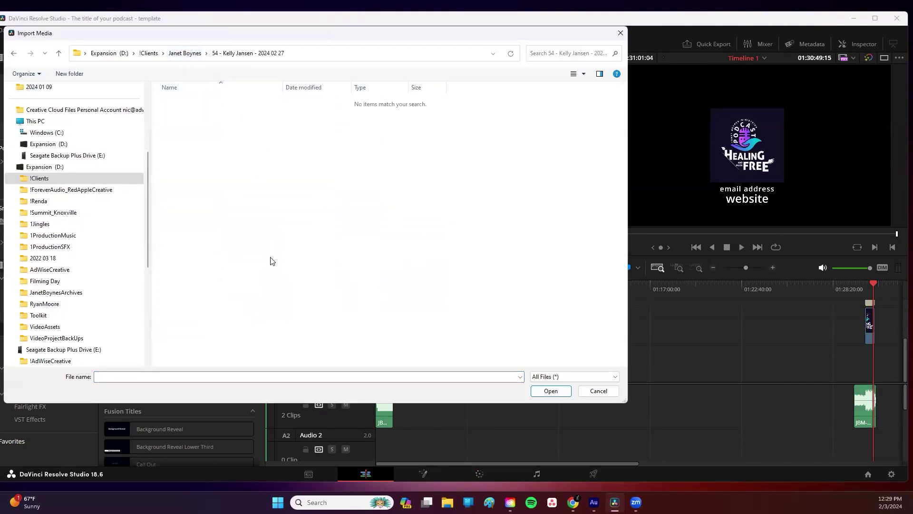
pyautogui.click(185, 53)
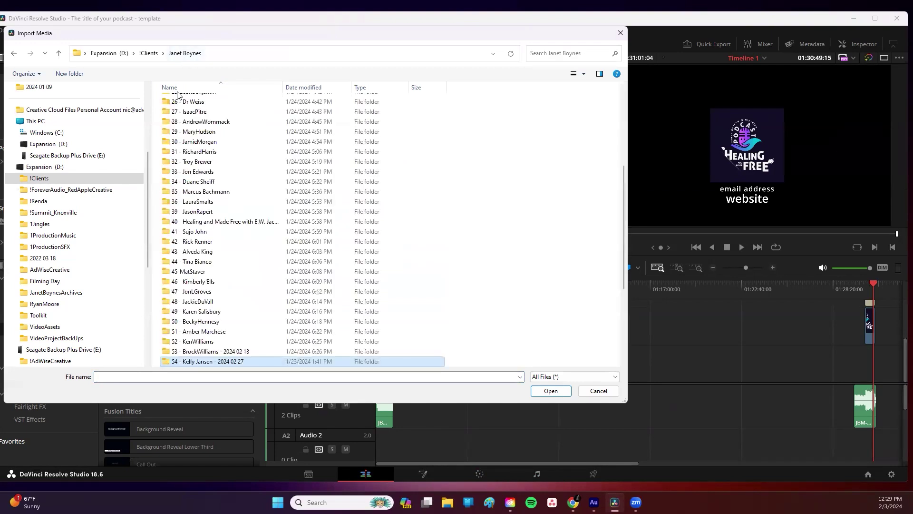
pyautogui.click(219, 352)
pyautogui.doubleClick(220, 352)
pyautogui.doubleClick(210, 157)
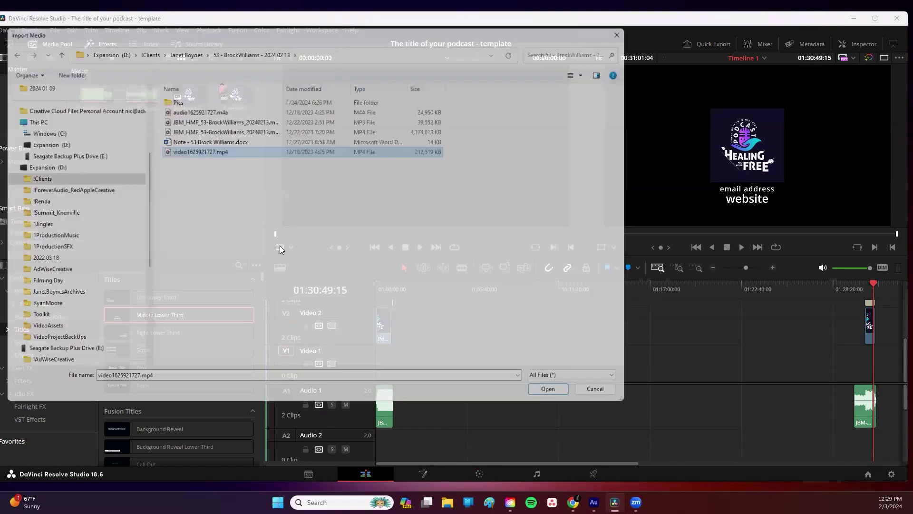
pyautogui.moveTo(105, 132); pyautogui.dragTo(395, 329)
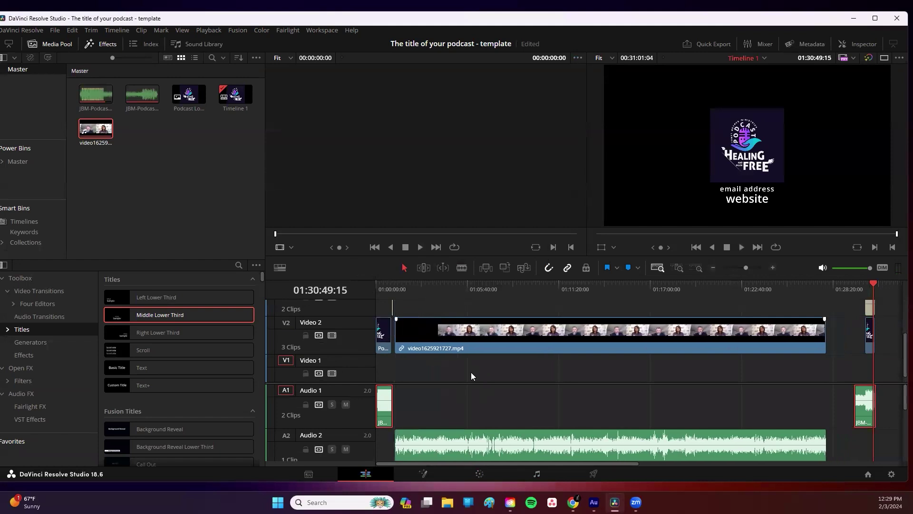
# Move the intro and outro music clips from Audio 1 down to Audio 2
pyautogui.scroll(-1, 475, 375)
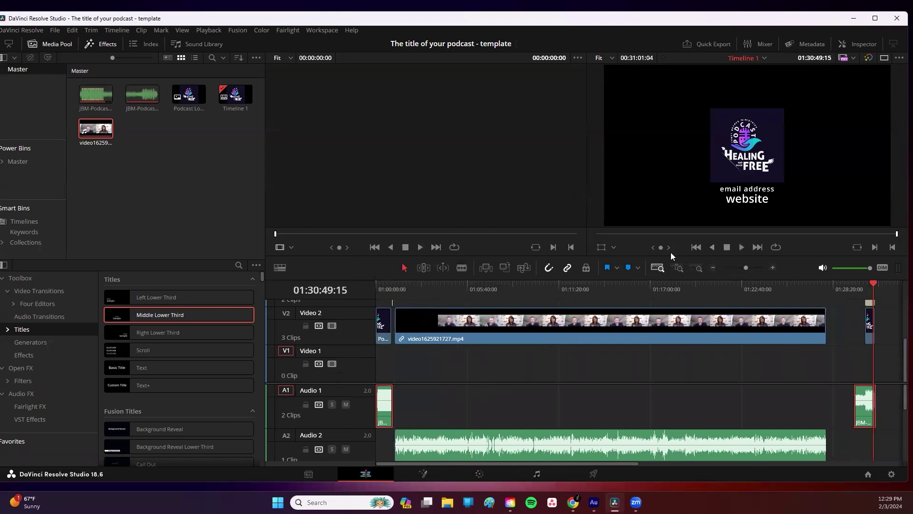
pyautogui.click(695, 269)
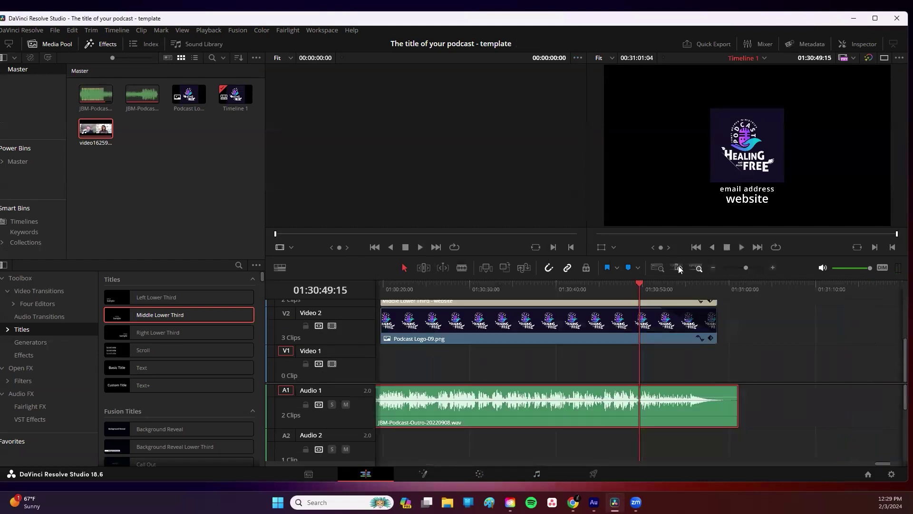
pyautogui.scroll(3, 737, 346)
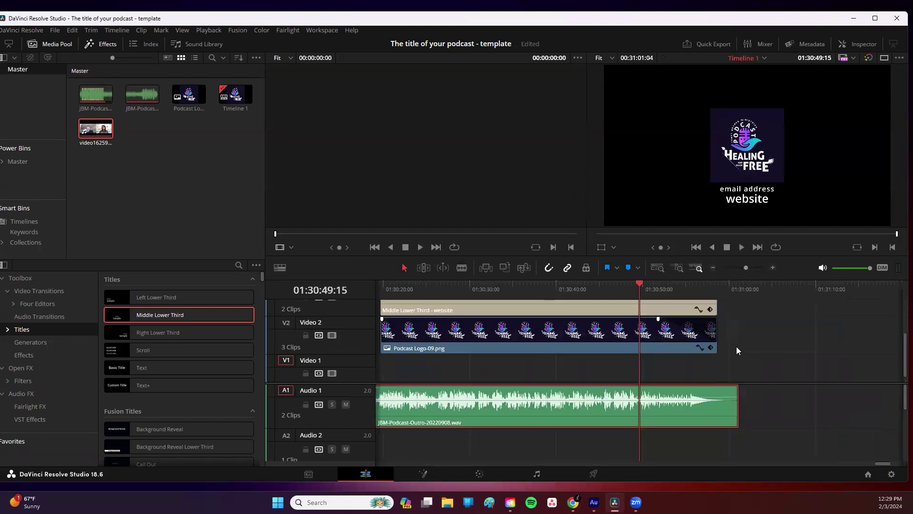
pyautogui.click(658, 267)
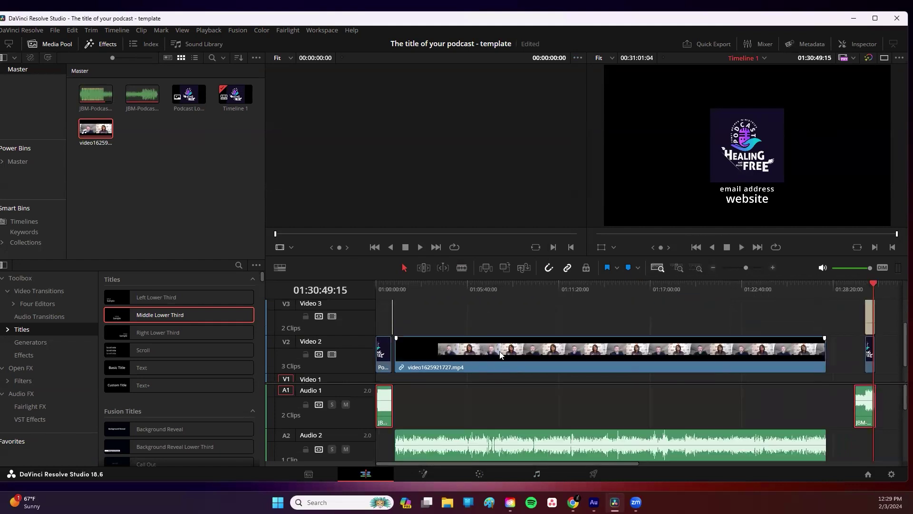
pyautogui.scroll(-2, 494, 340)
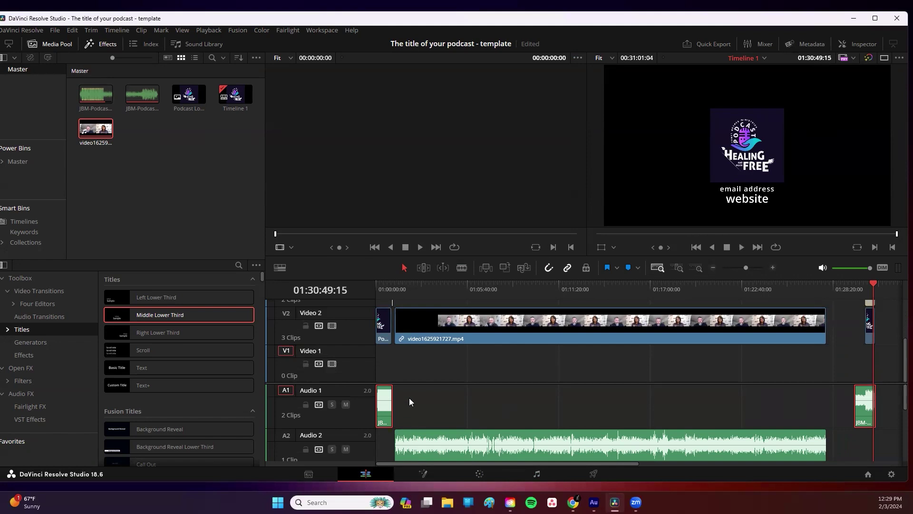
pyautogui.moveTo(387, 411); pyautogui.dragTo(387, 449)
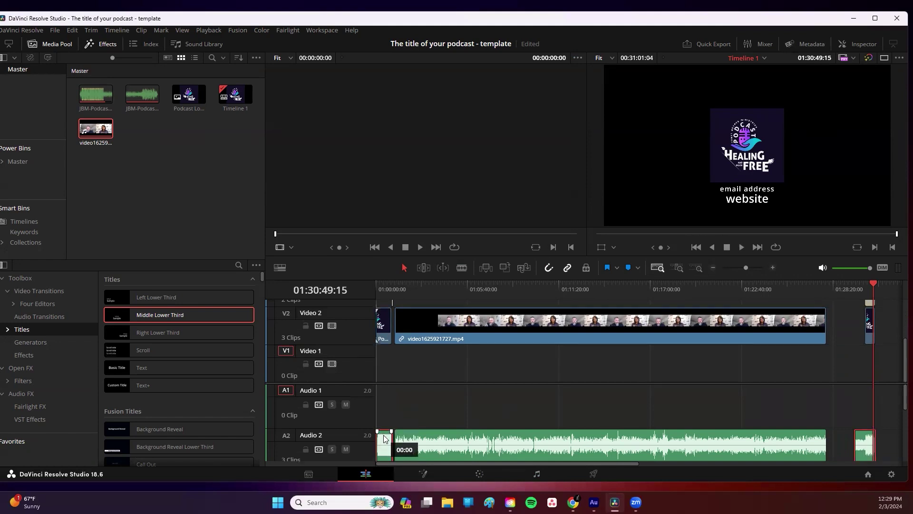
# Place the interview clip with its video on Video 1 and its audio on Audio 1
pyautogui.click(431, 445)
pyautogui.moveTo(433, 428); pyautogui.dragTo(436, 405)
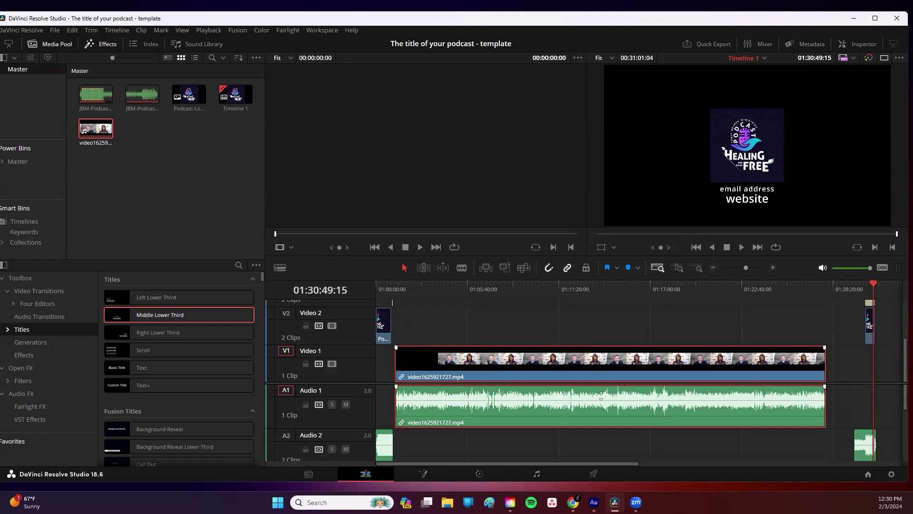
pyautogui.click(53, 30)
# Save Project As a new copy named 'Your Podcast Episode #'
pyautogui.click(95, 121)
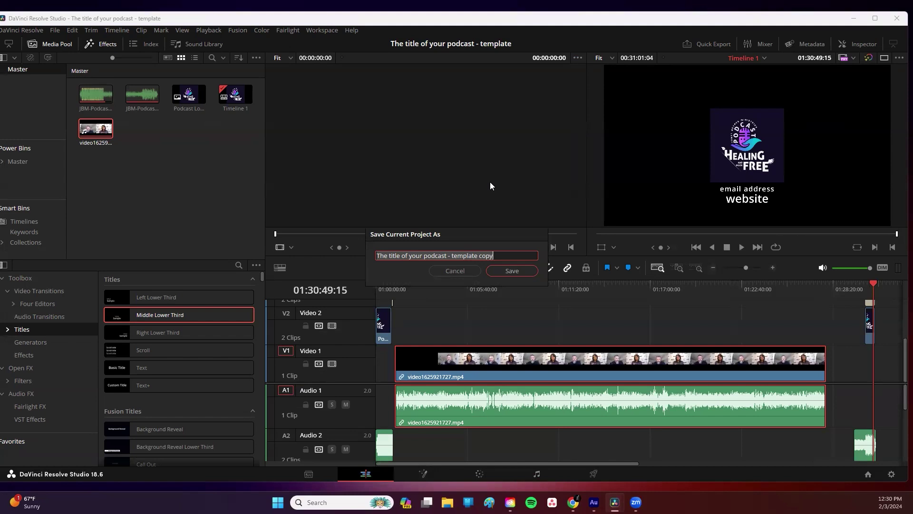
pyautogui.write('Your Podcast E')
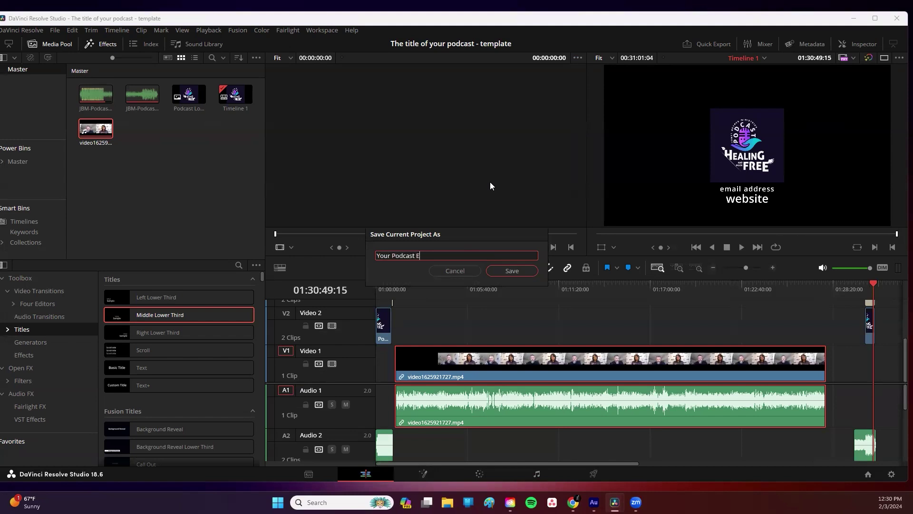
pyautogui.write('pisode #')
pyautogui.click(521, 271)
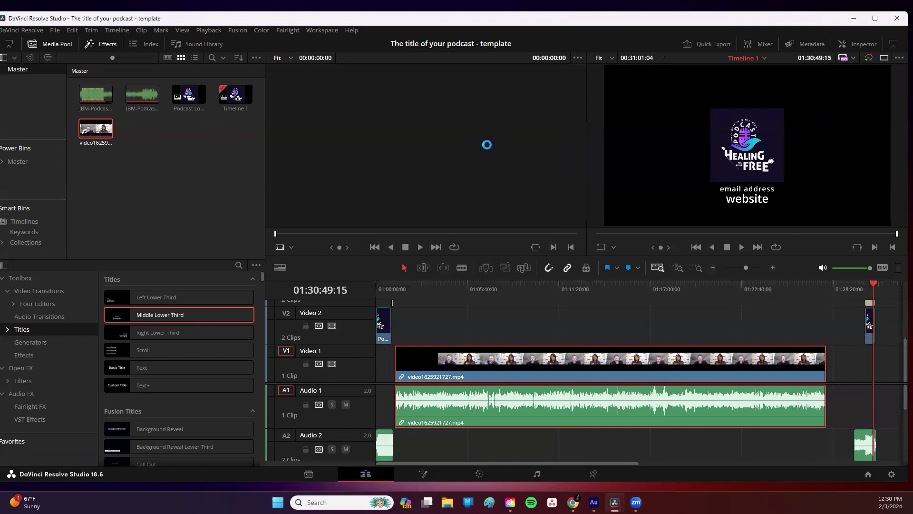